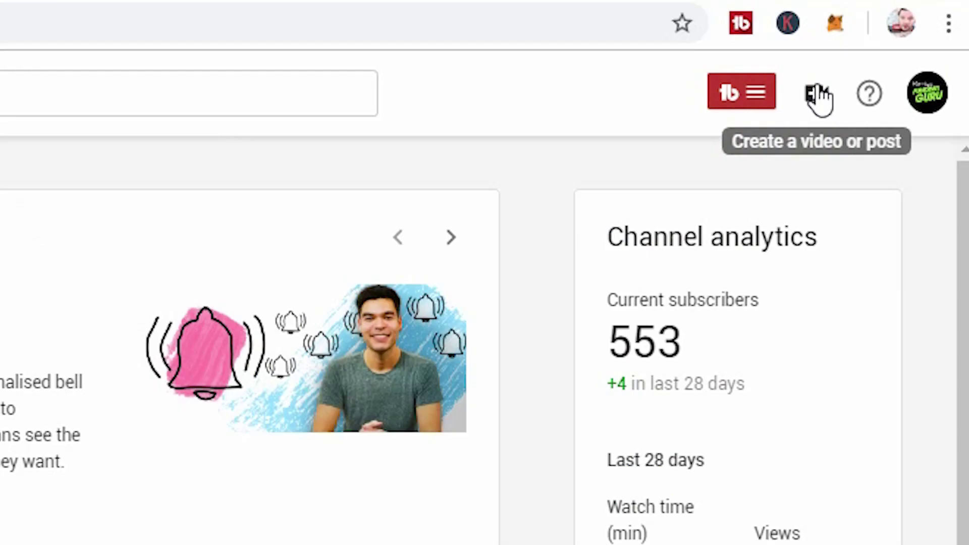
Start a beta upload of the '4 Important Sales Timing Tips' video file from the desktop
click(894, 31)
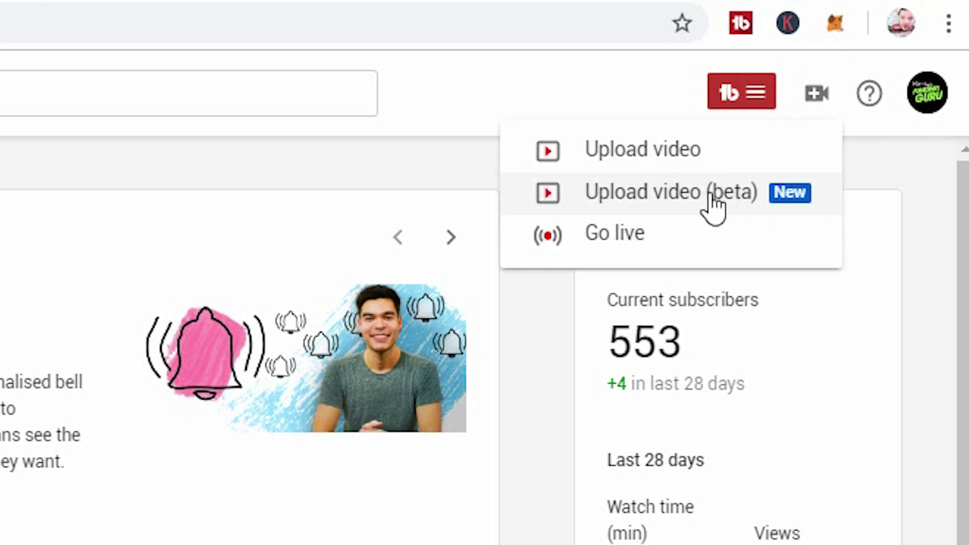
click(711, 201)
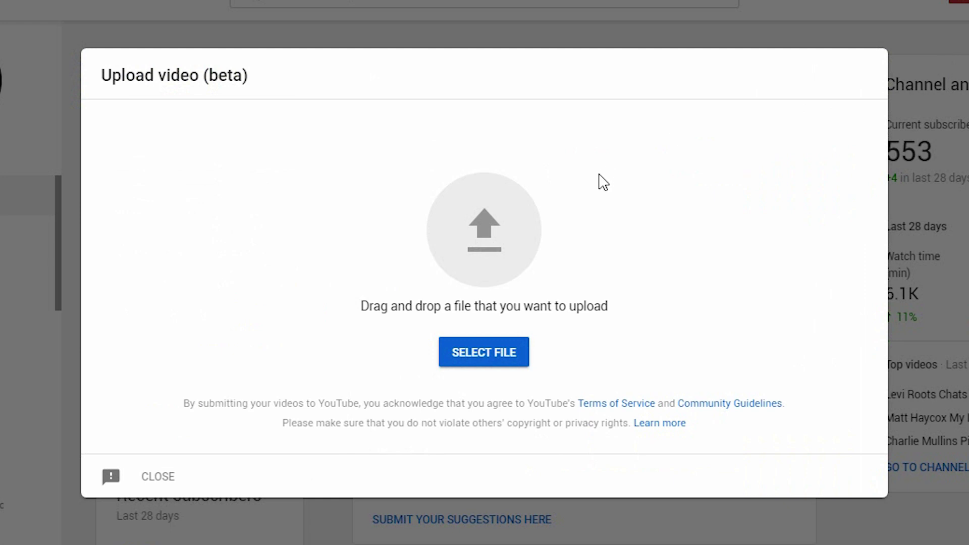
click(484, 246)
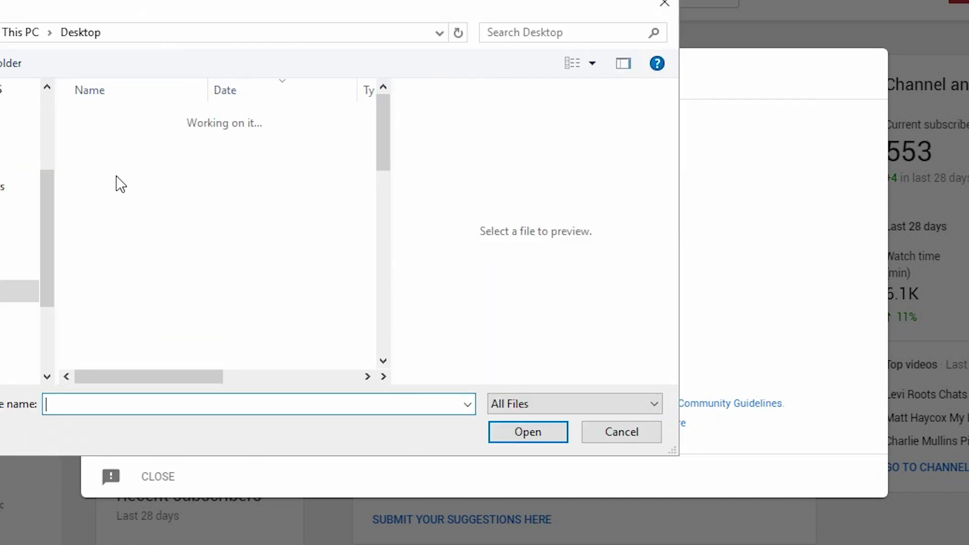
click(147, 216)
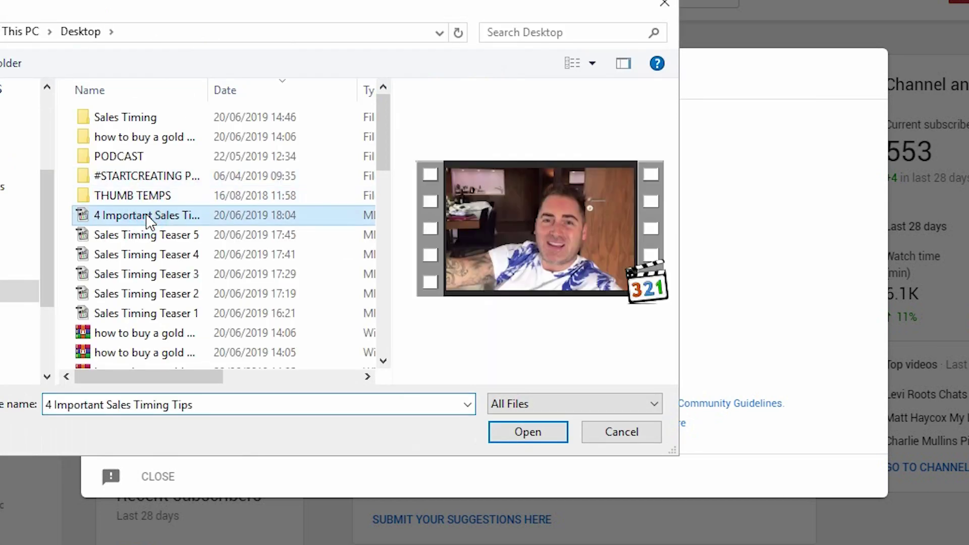
click(521, 430)
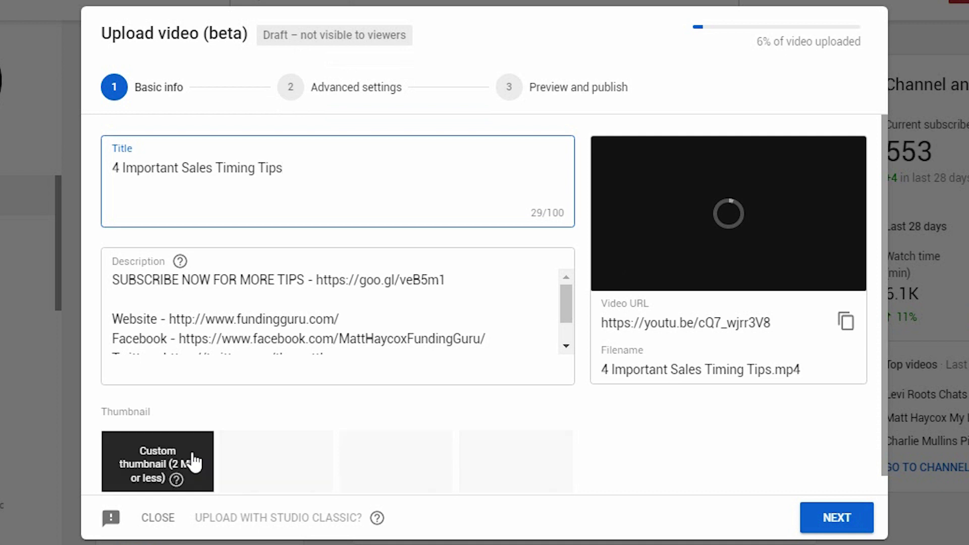
Accept the filled-in title and description and continue to Advanced settings
key(Return)
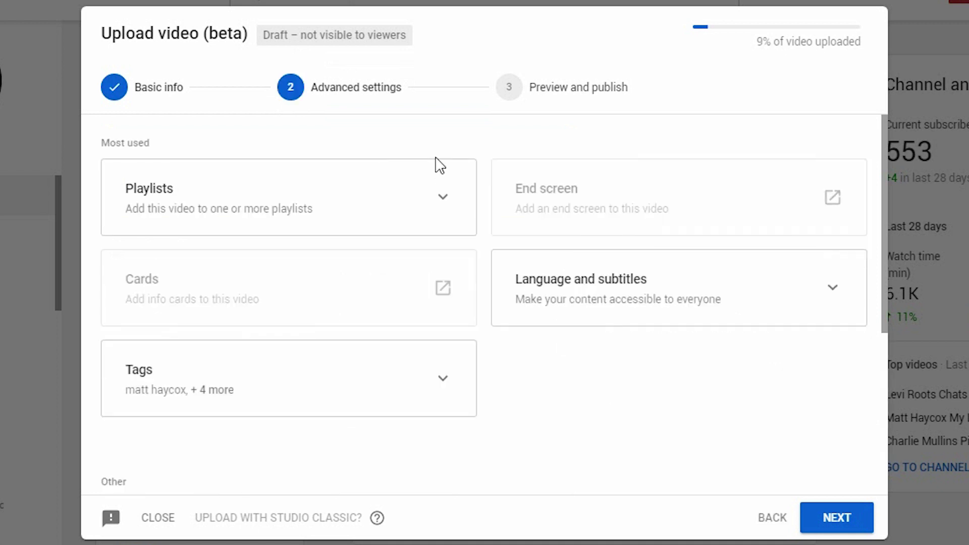
Glance at the playlists, then set the video language to English (United Kingdom)
click(444, 197)
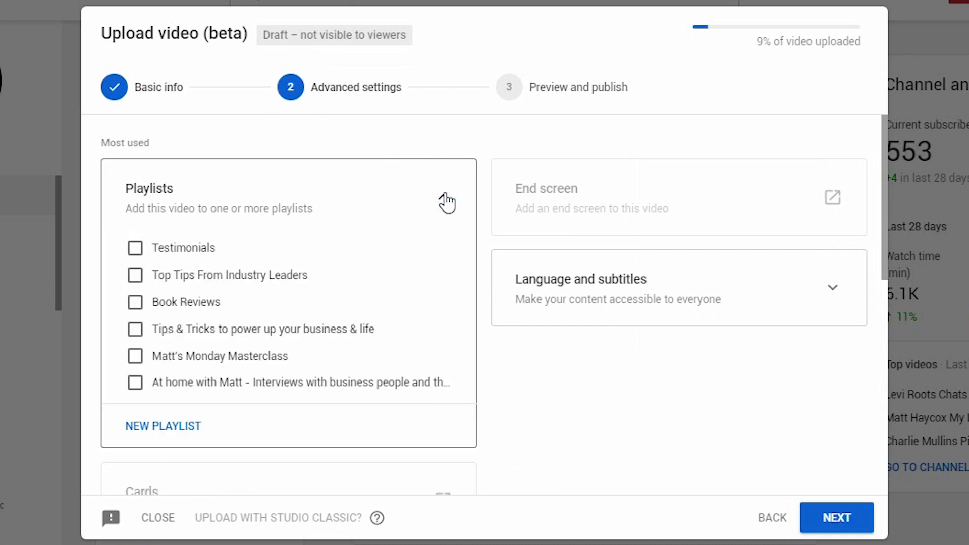
click(445, 200)
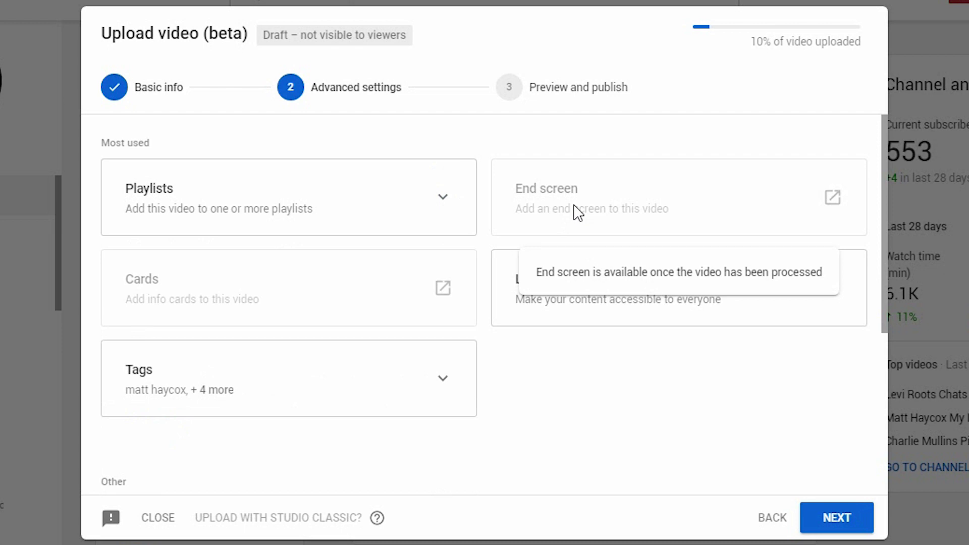
mouse_move(404, 293)
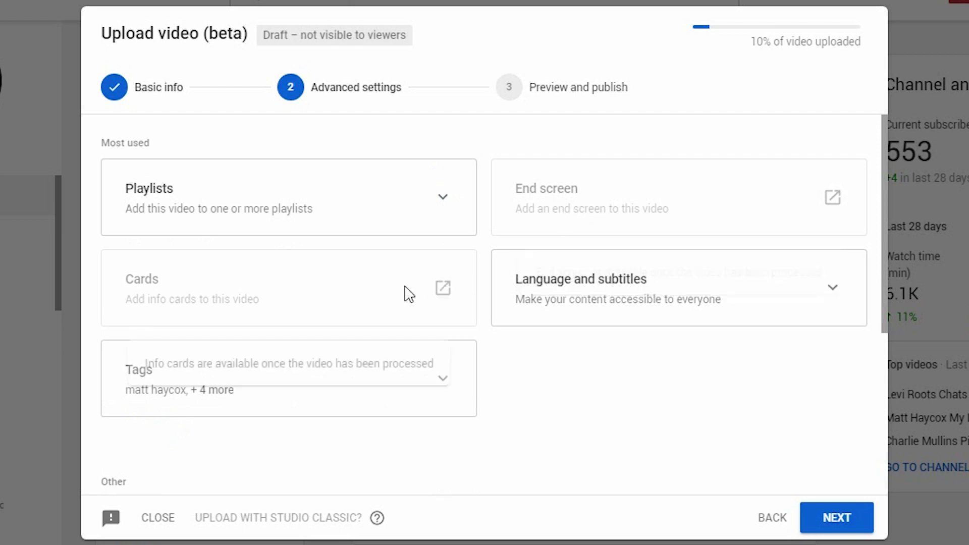
click(609, 303)
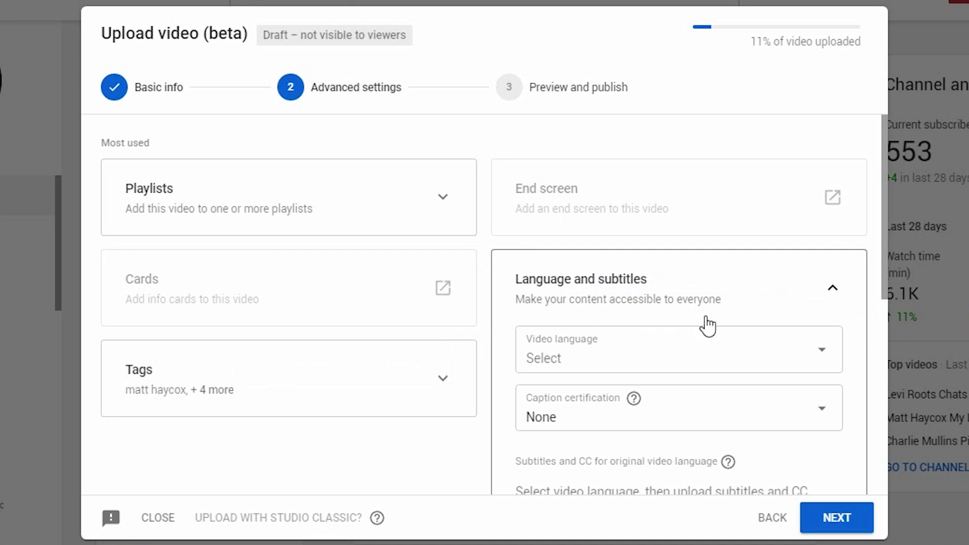
click(827, 360)
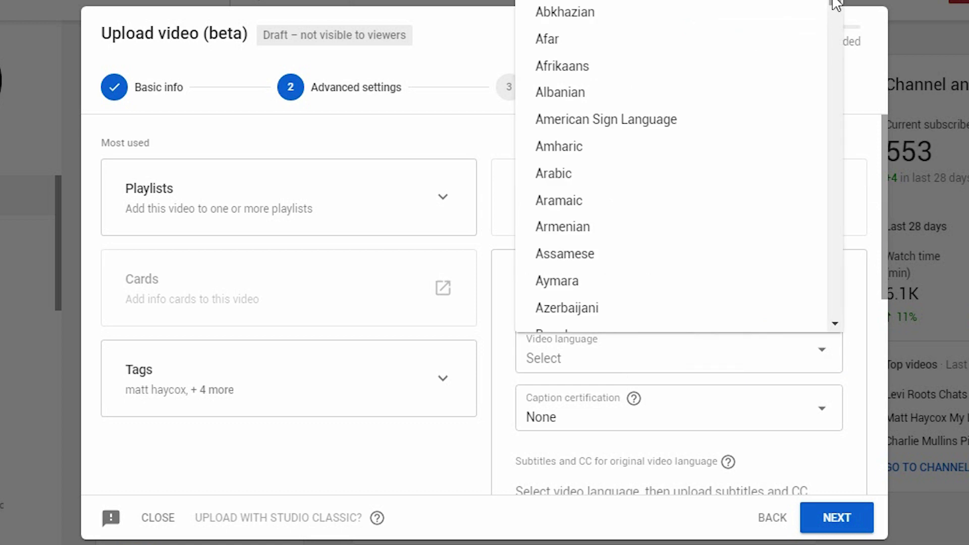
drag(836, 2, 839, 69)
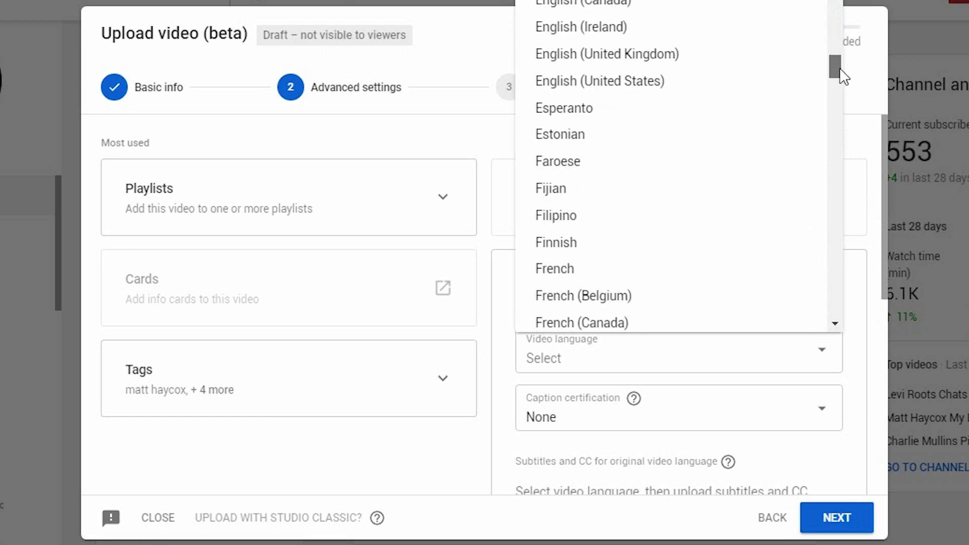
click(607, 54)
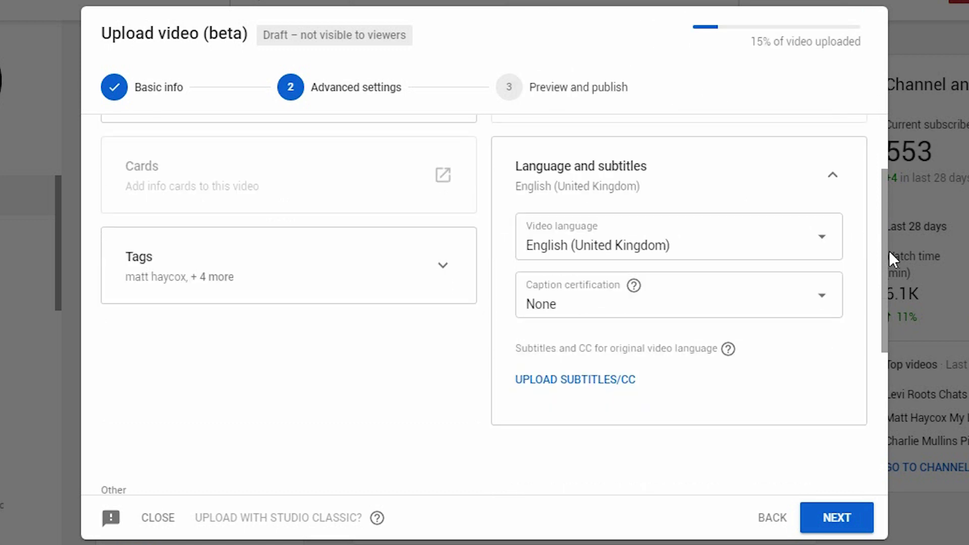
Check the video's tags and keep caption certification at None
click(262, 280)
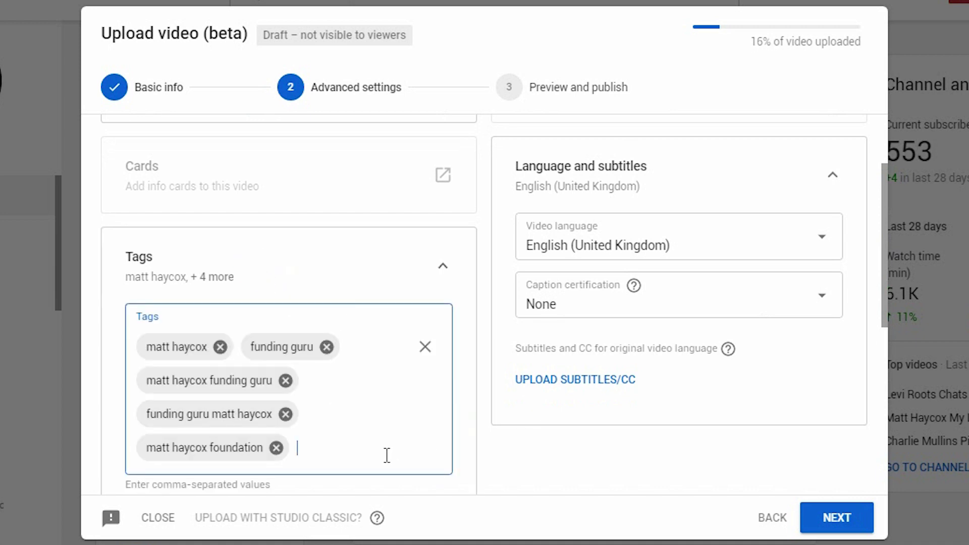
scroll(878, 298, down, 1)
scroll(878, 292, up, 1)
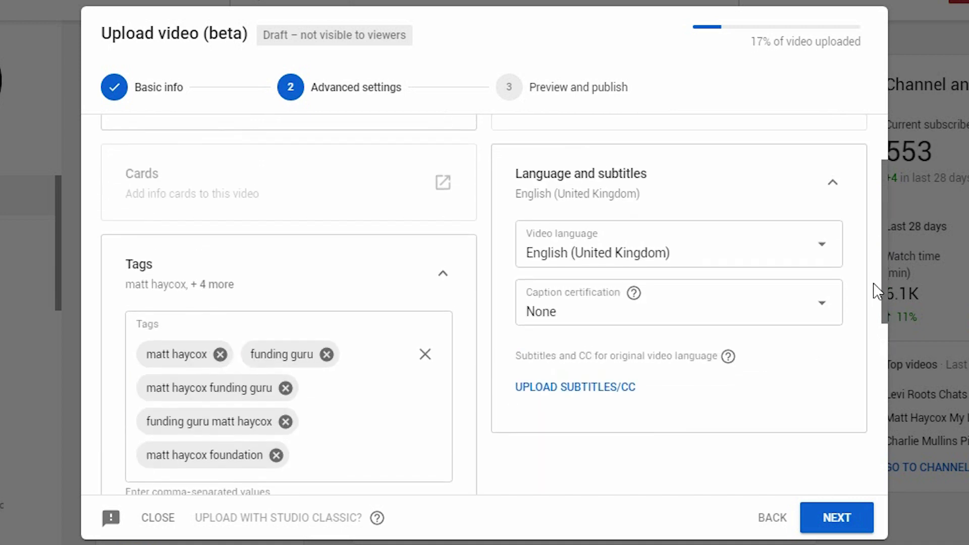
click(730, 317)
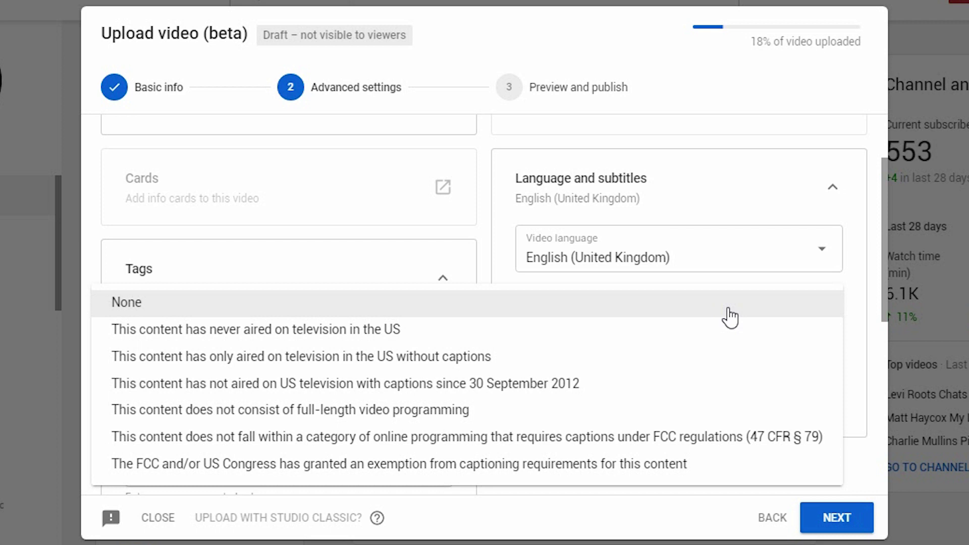
click(730, 317)
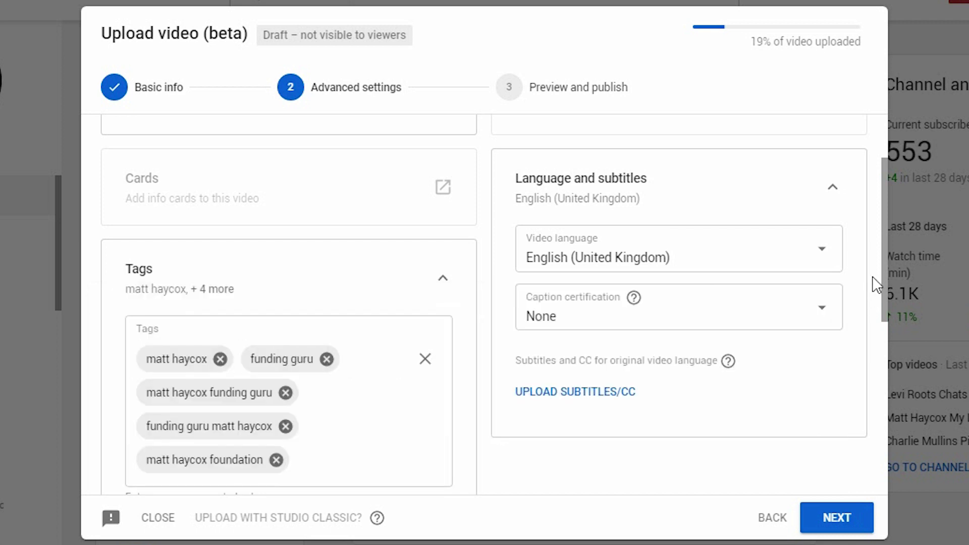
drag(882, 259, 897, 449)
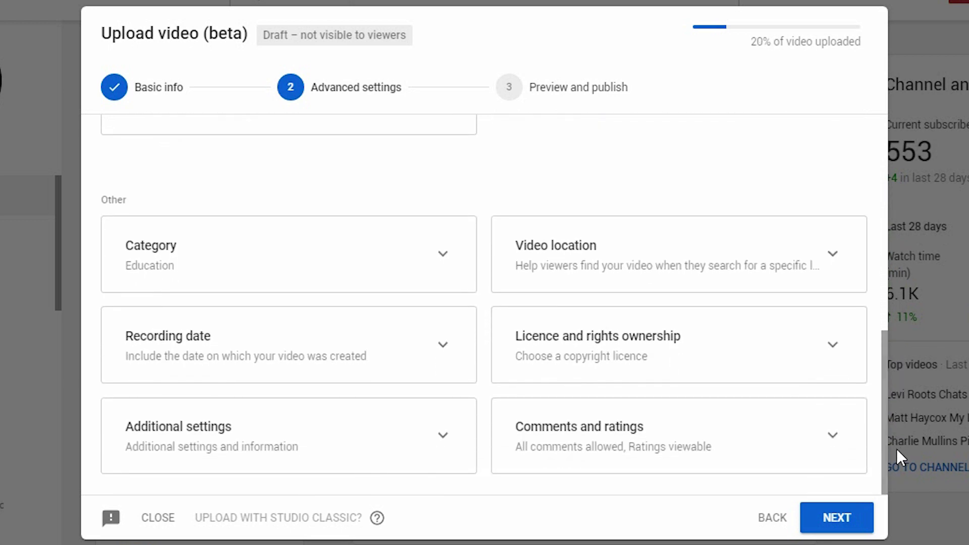
Review the Video location, Recording date and Licence sections, leaving their defaults
click(717, 270)
click(717, 270)
click(400, 337)
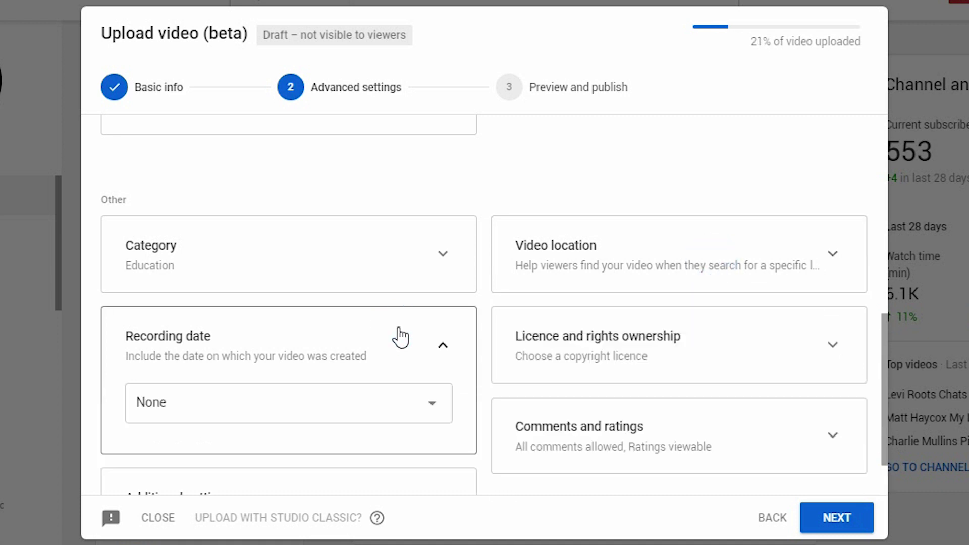
click(401, 337)
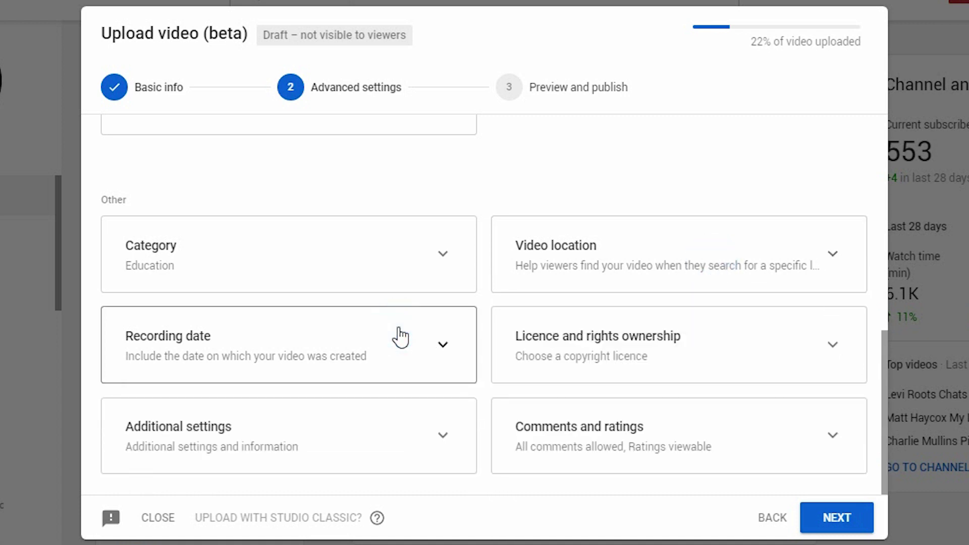
click(597, 363)
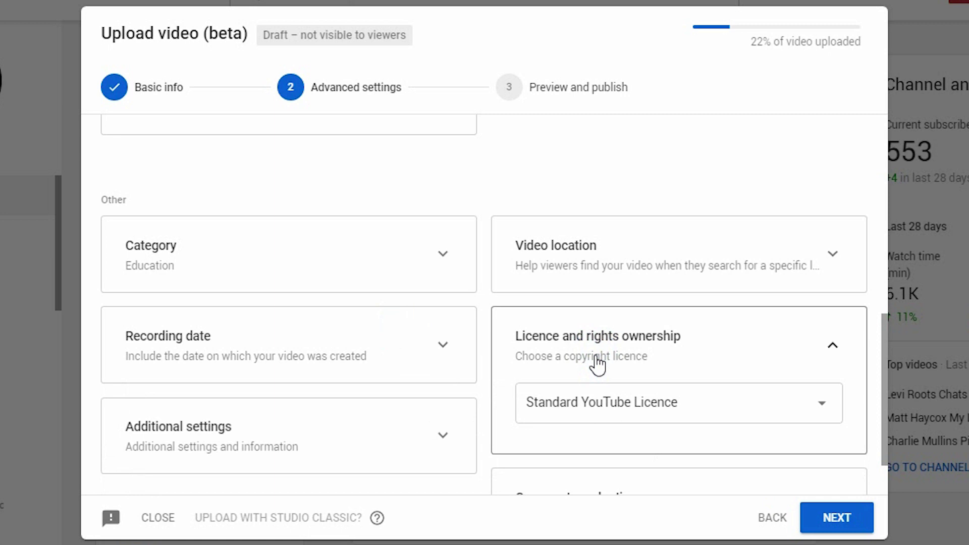
click(597, 361)
Review Additional settings and Comments and ratings unchanged, then advance to Preview and publish
click(357, 421)
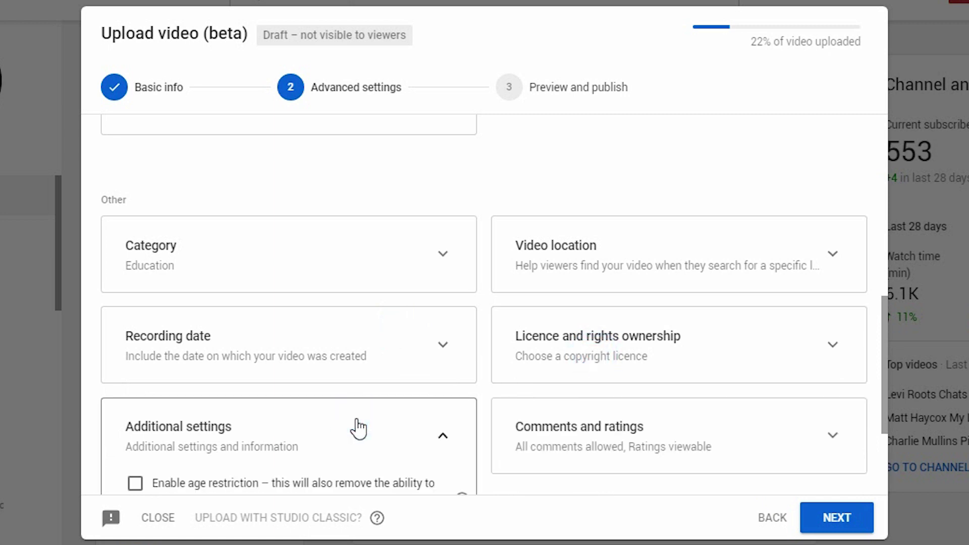
drag(883, 347, 892, 425)
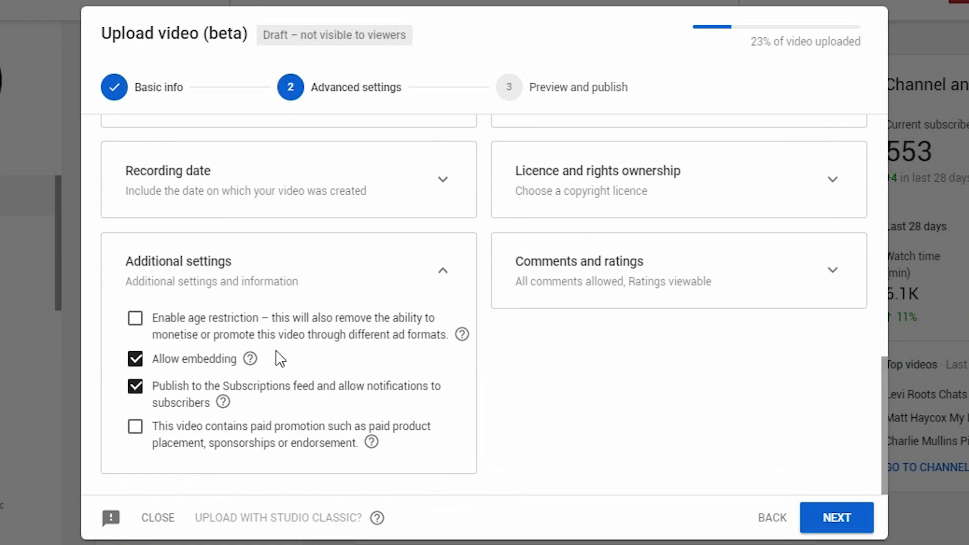
mouse_move(373, 446)
click(656, 284)
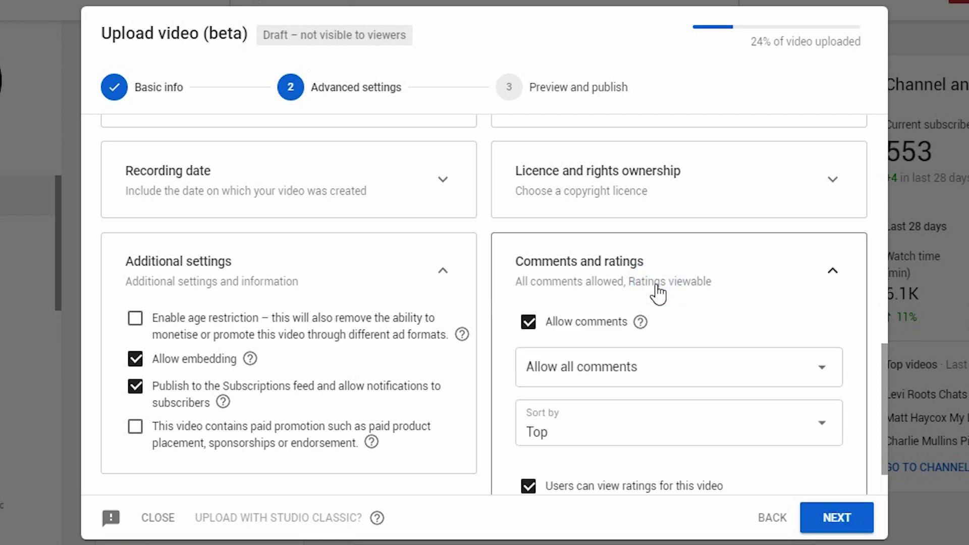
click(883, 356)
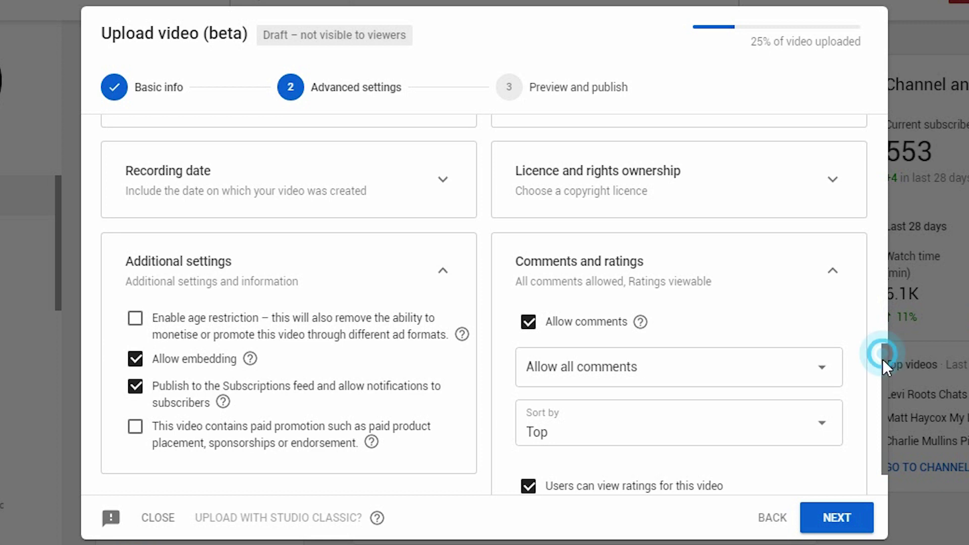
drag(883, 359, 892, 407)
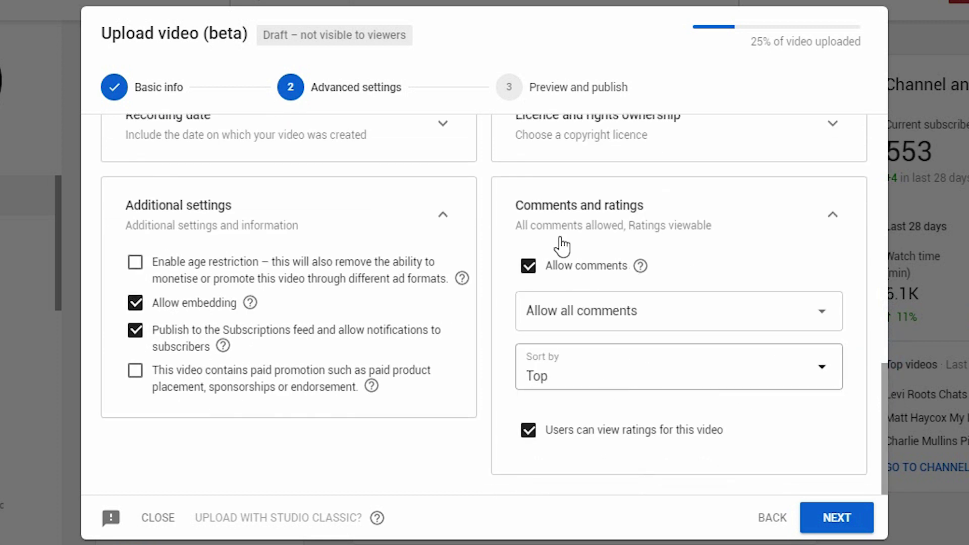
click(832, 525)
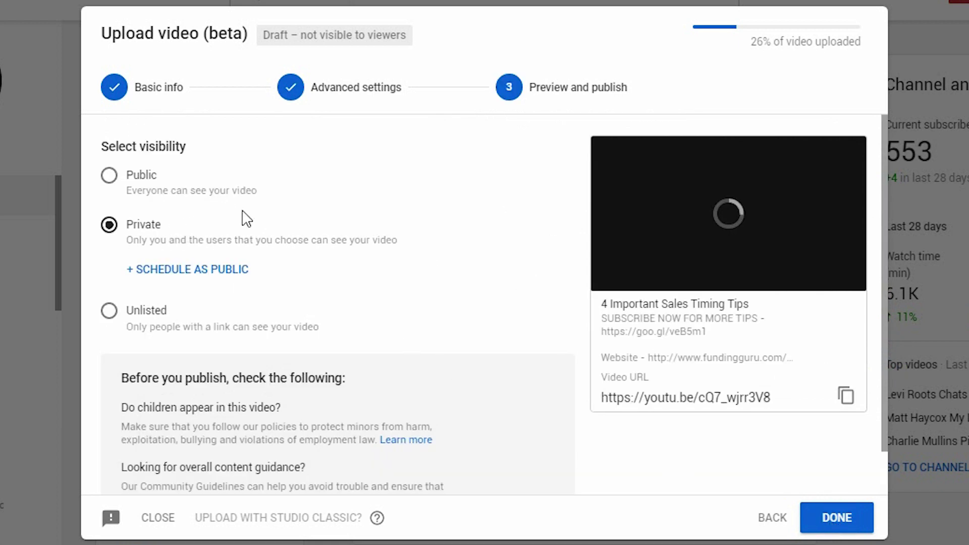
click(184, 272)
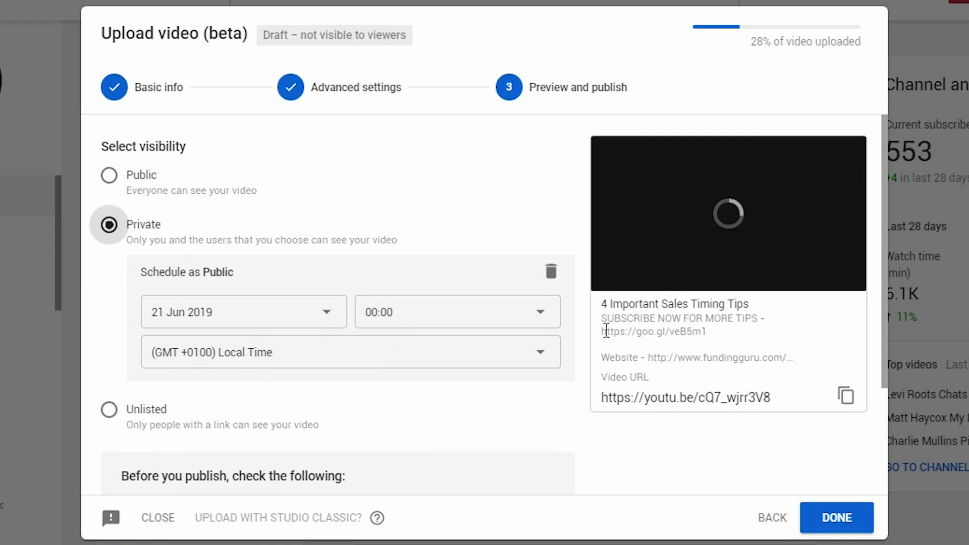
click(152, 176)
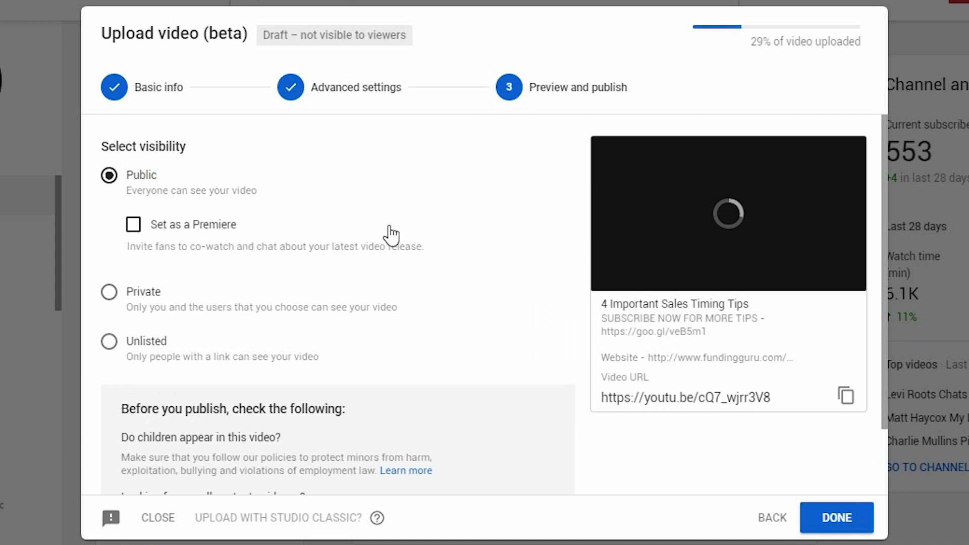
click(135, 342)
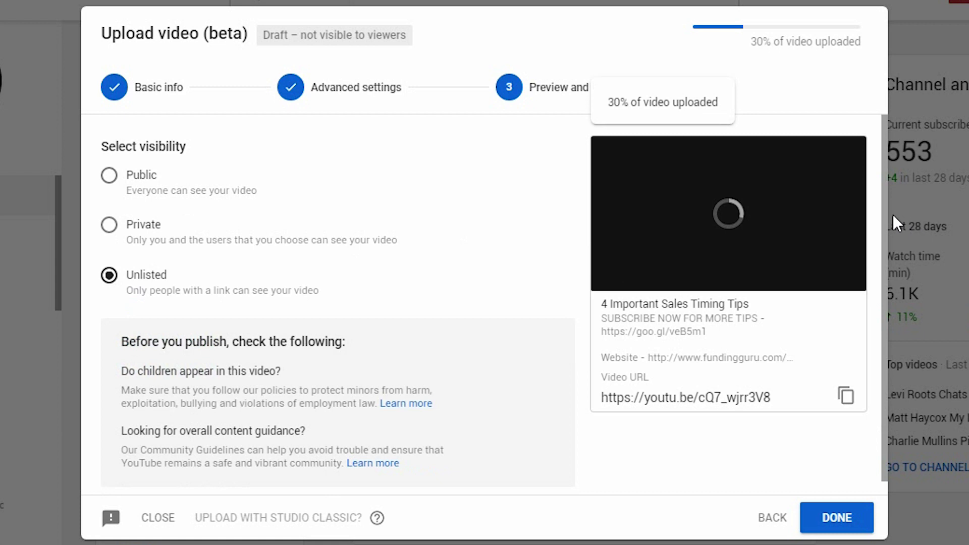
drag(883, 204, 898, 267)
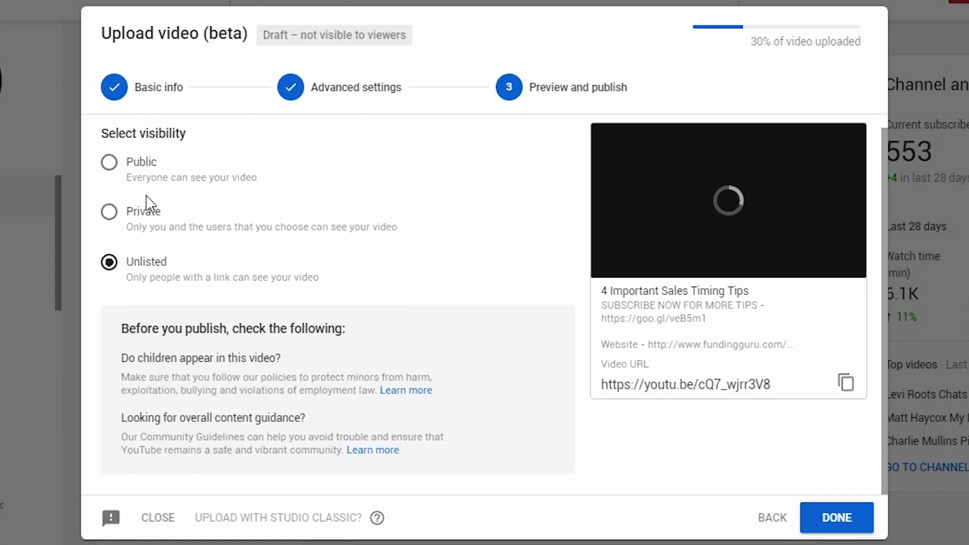
click(112, 214)
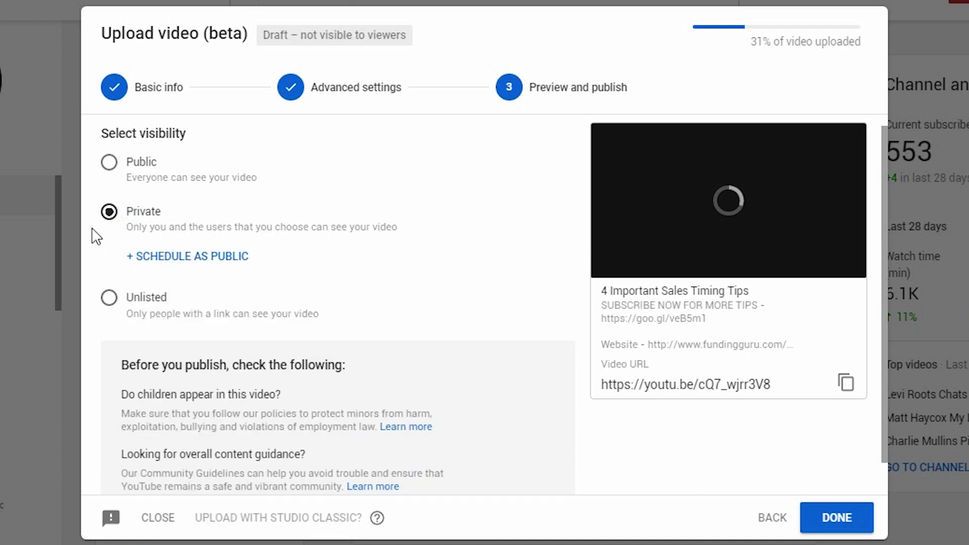